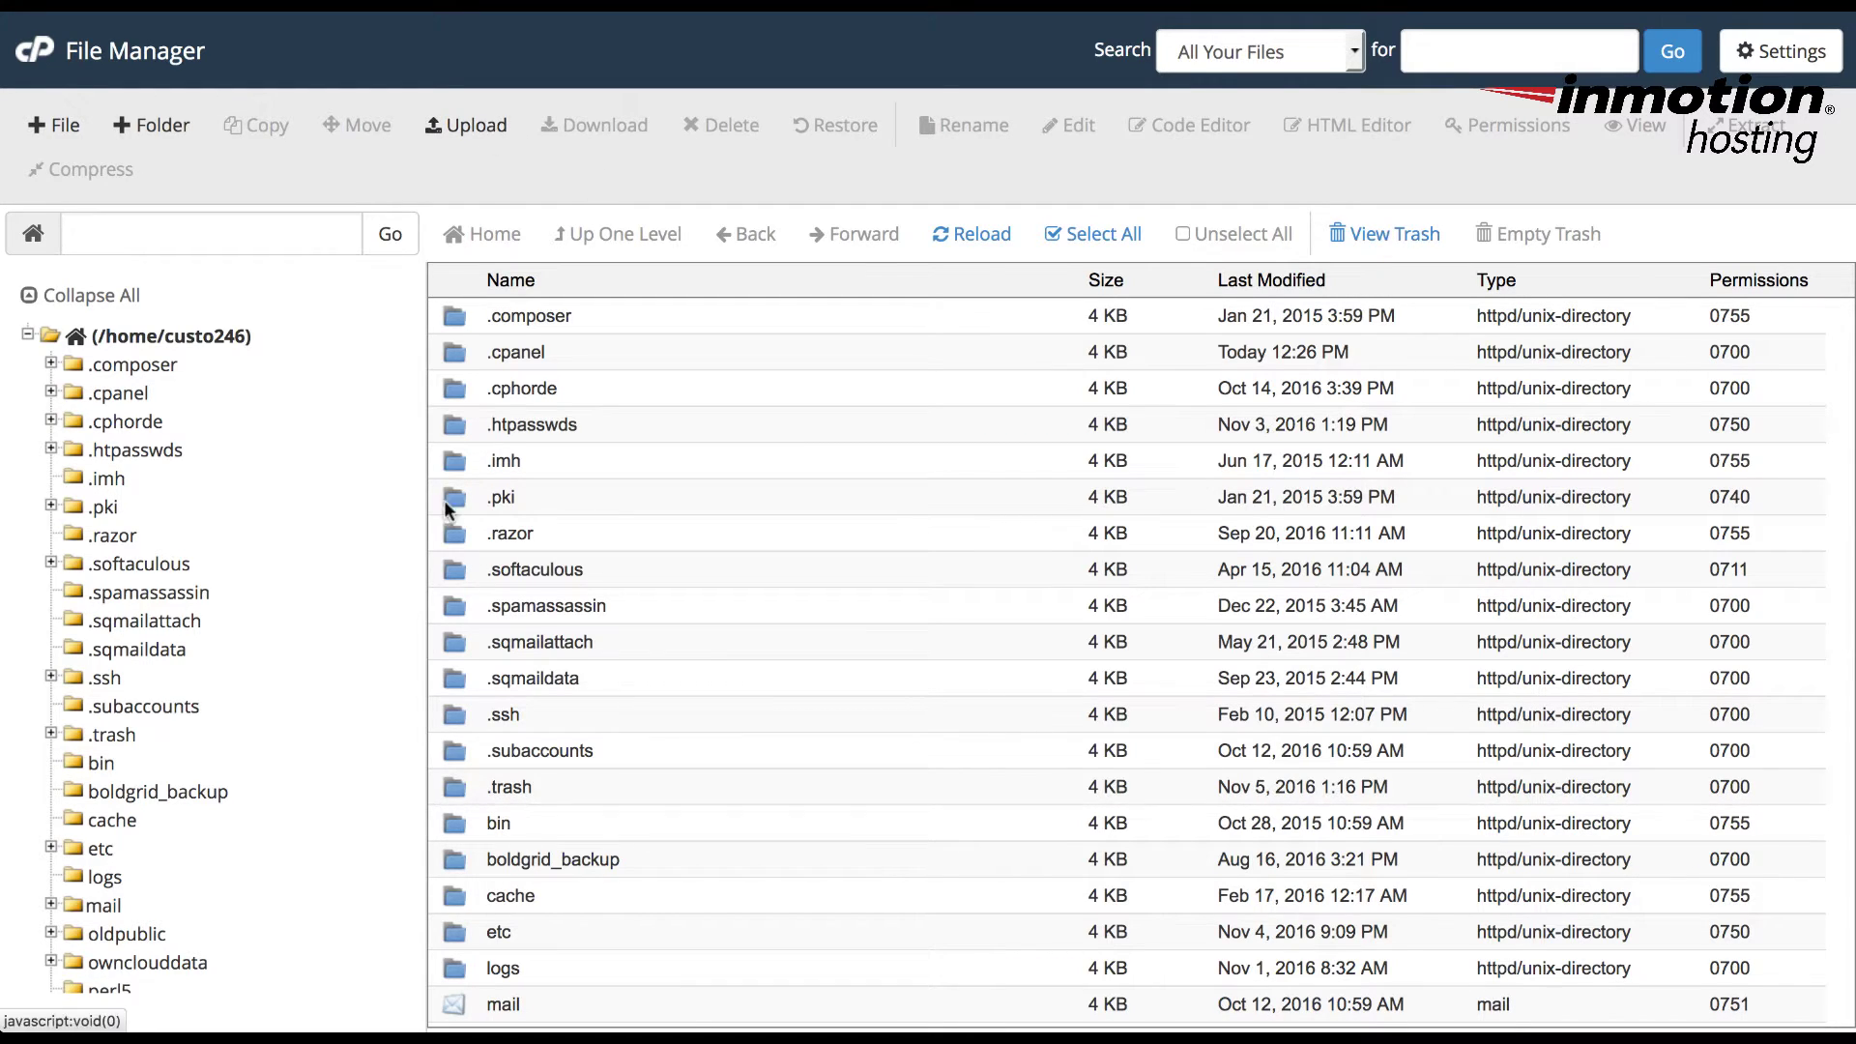
Open the empty boldgrid_backup folder from the File Manager listing
double_click(537, 858)
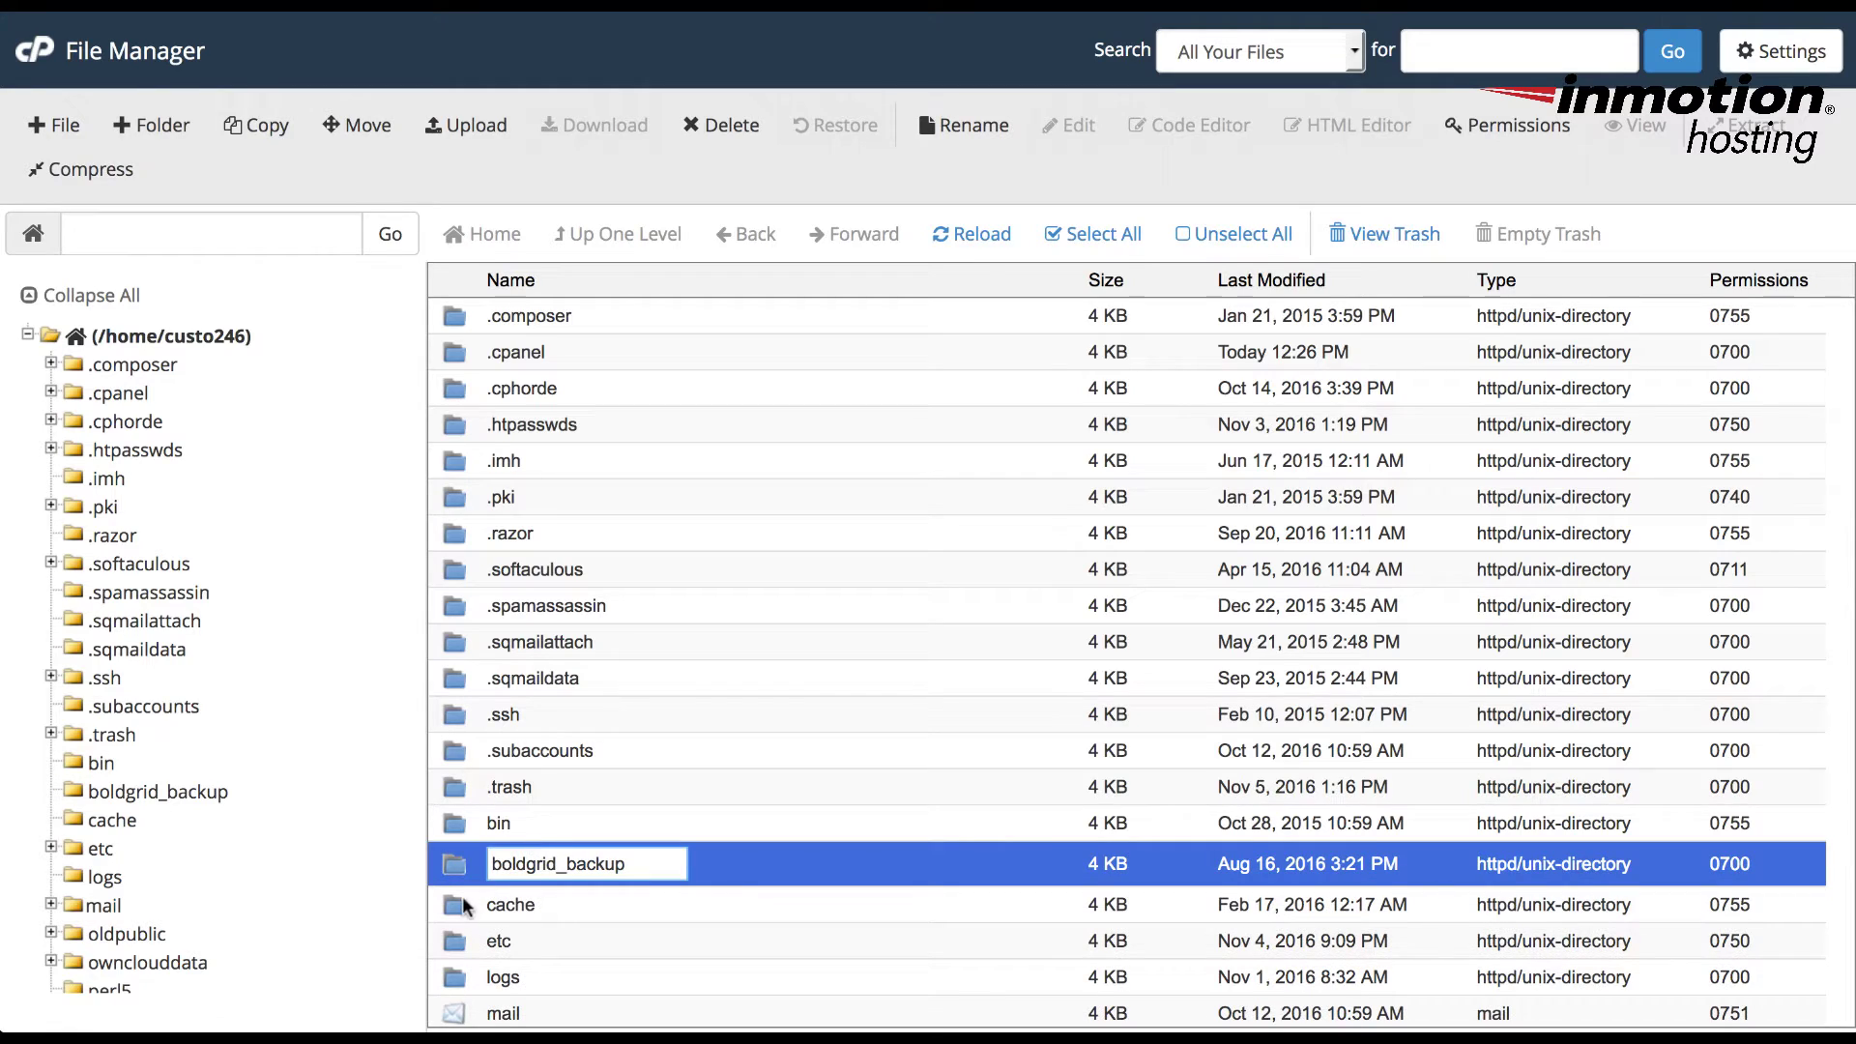
double_click(458, 862)
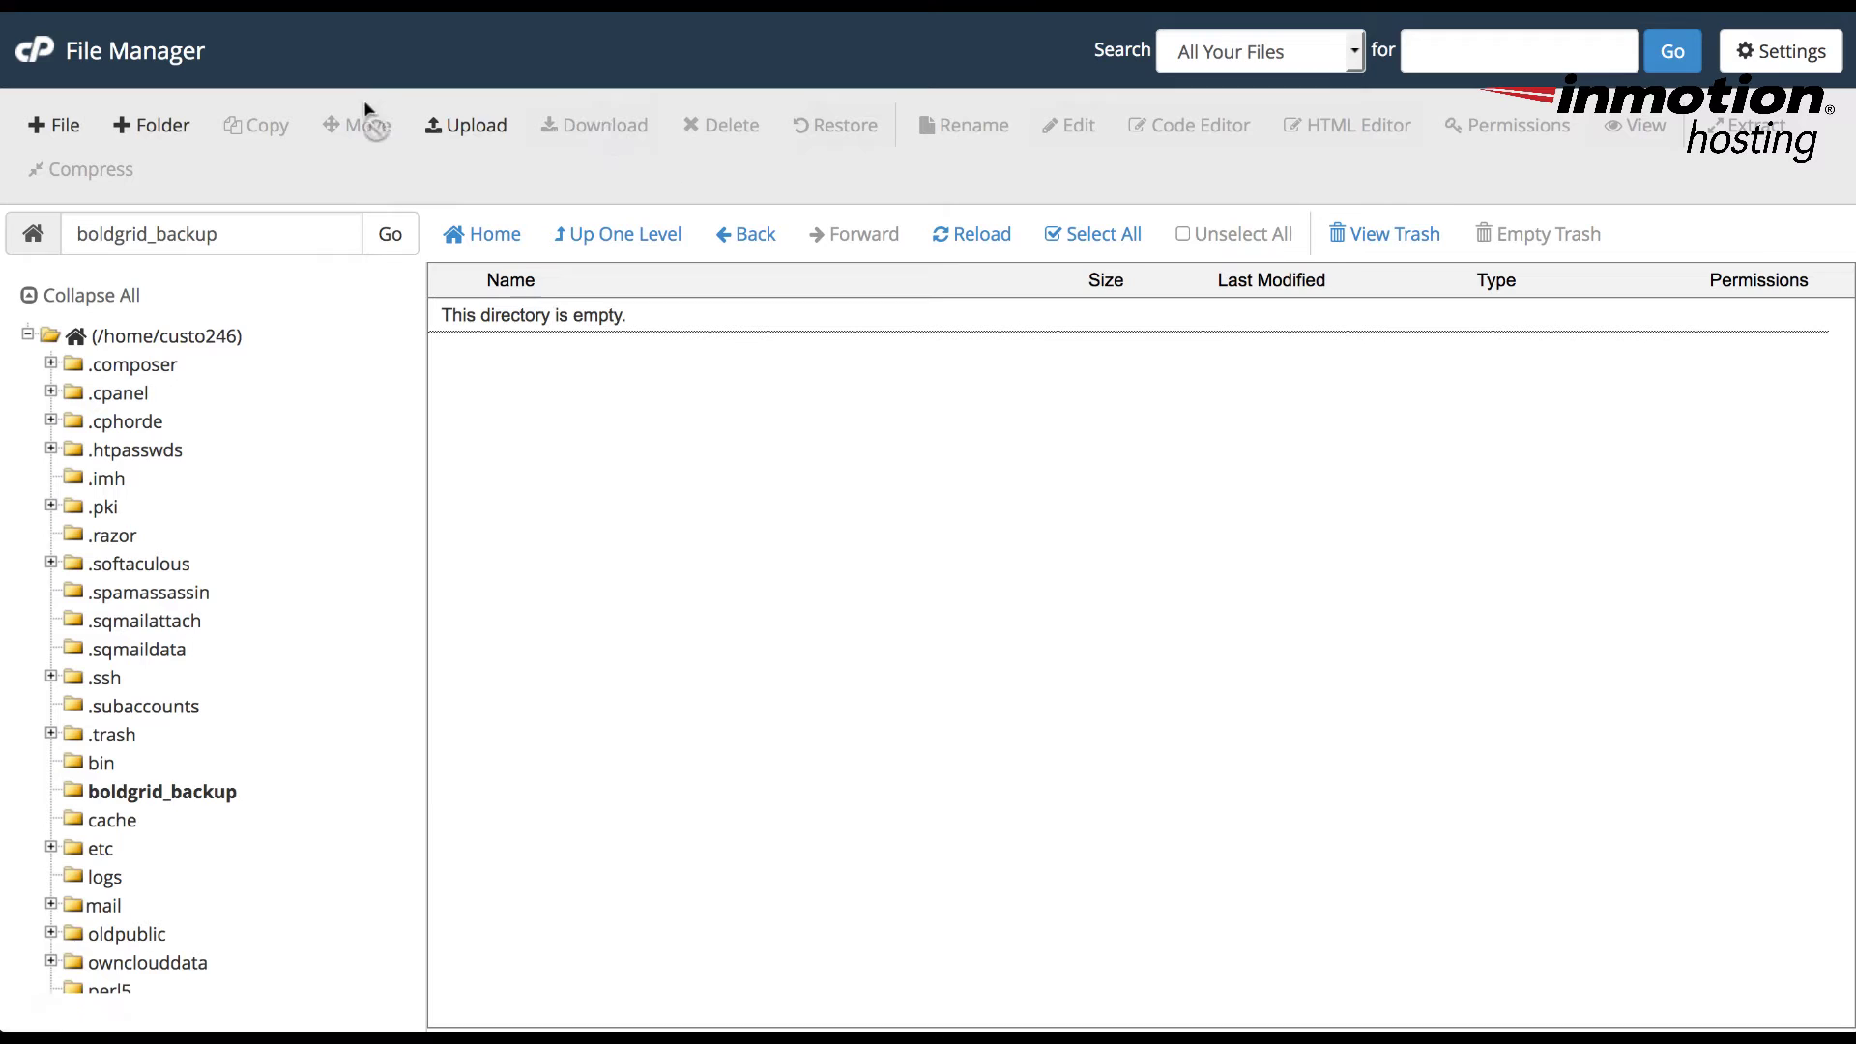
Open the Upload page for the boldgrid_backup folder
left_click(479, 127)
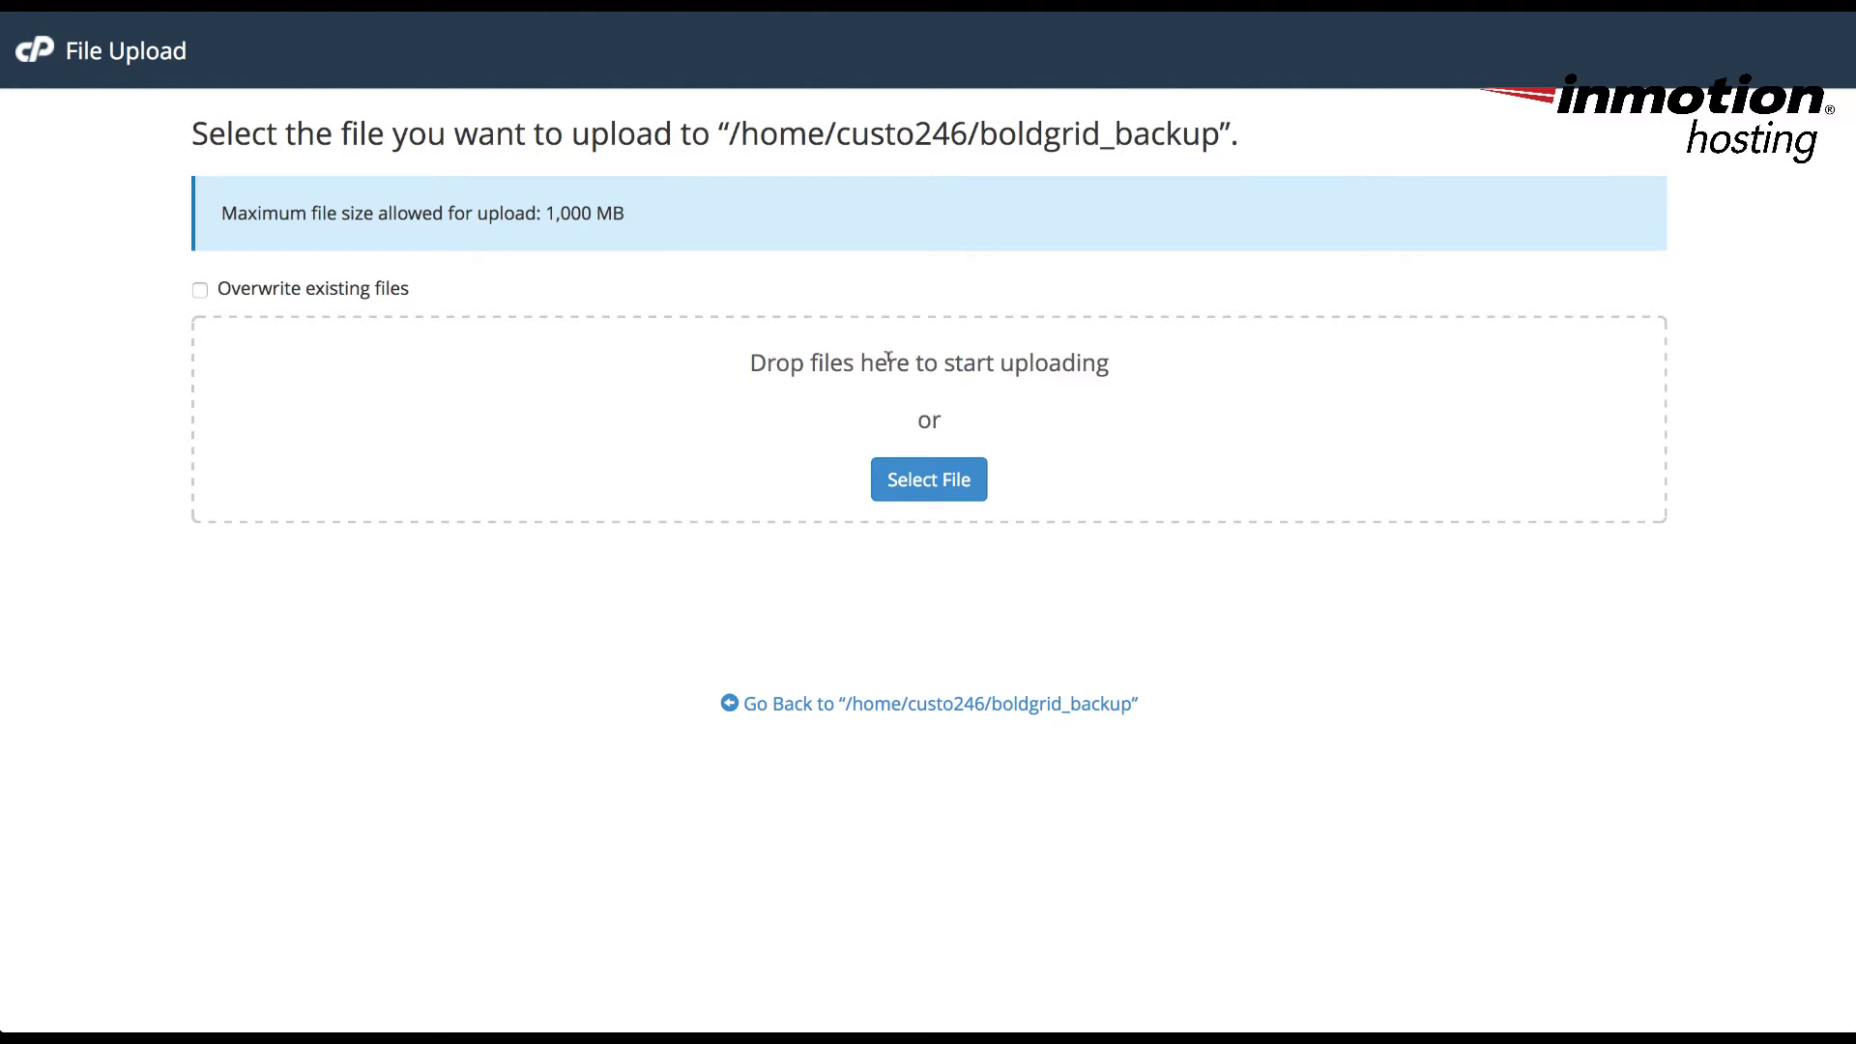
Pick boldgrid-backup.zip from the Desktop and upload it to 100% (77.29 KB)
left_click(916, 493)
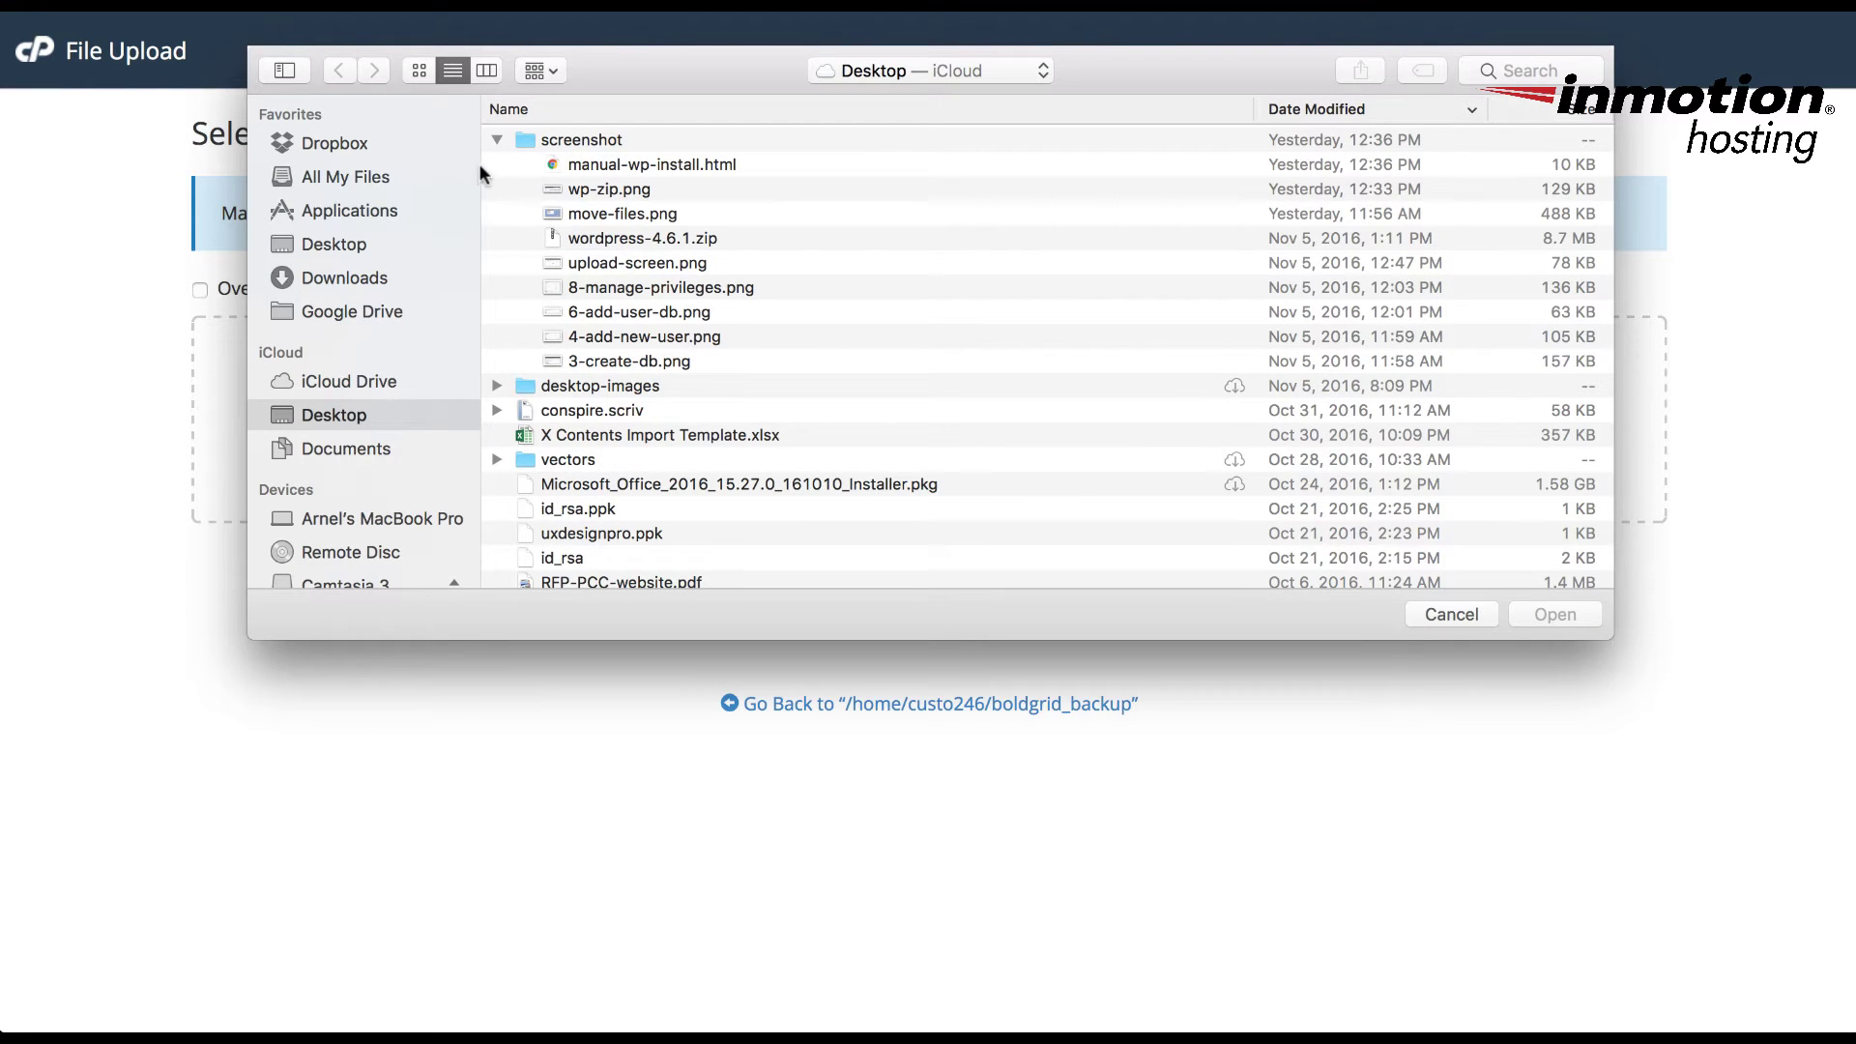
left_click(498, 141)
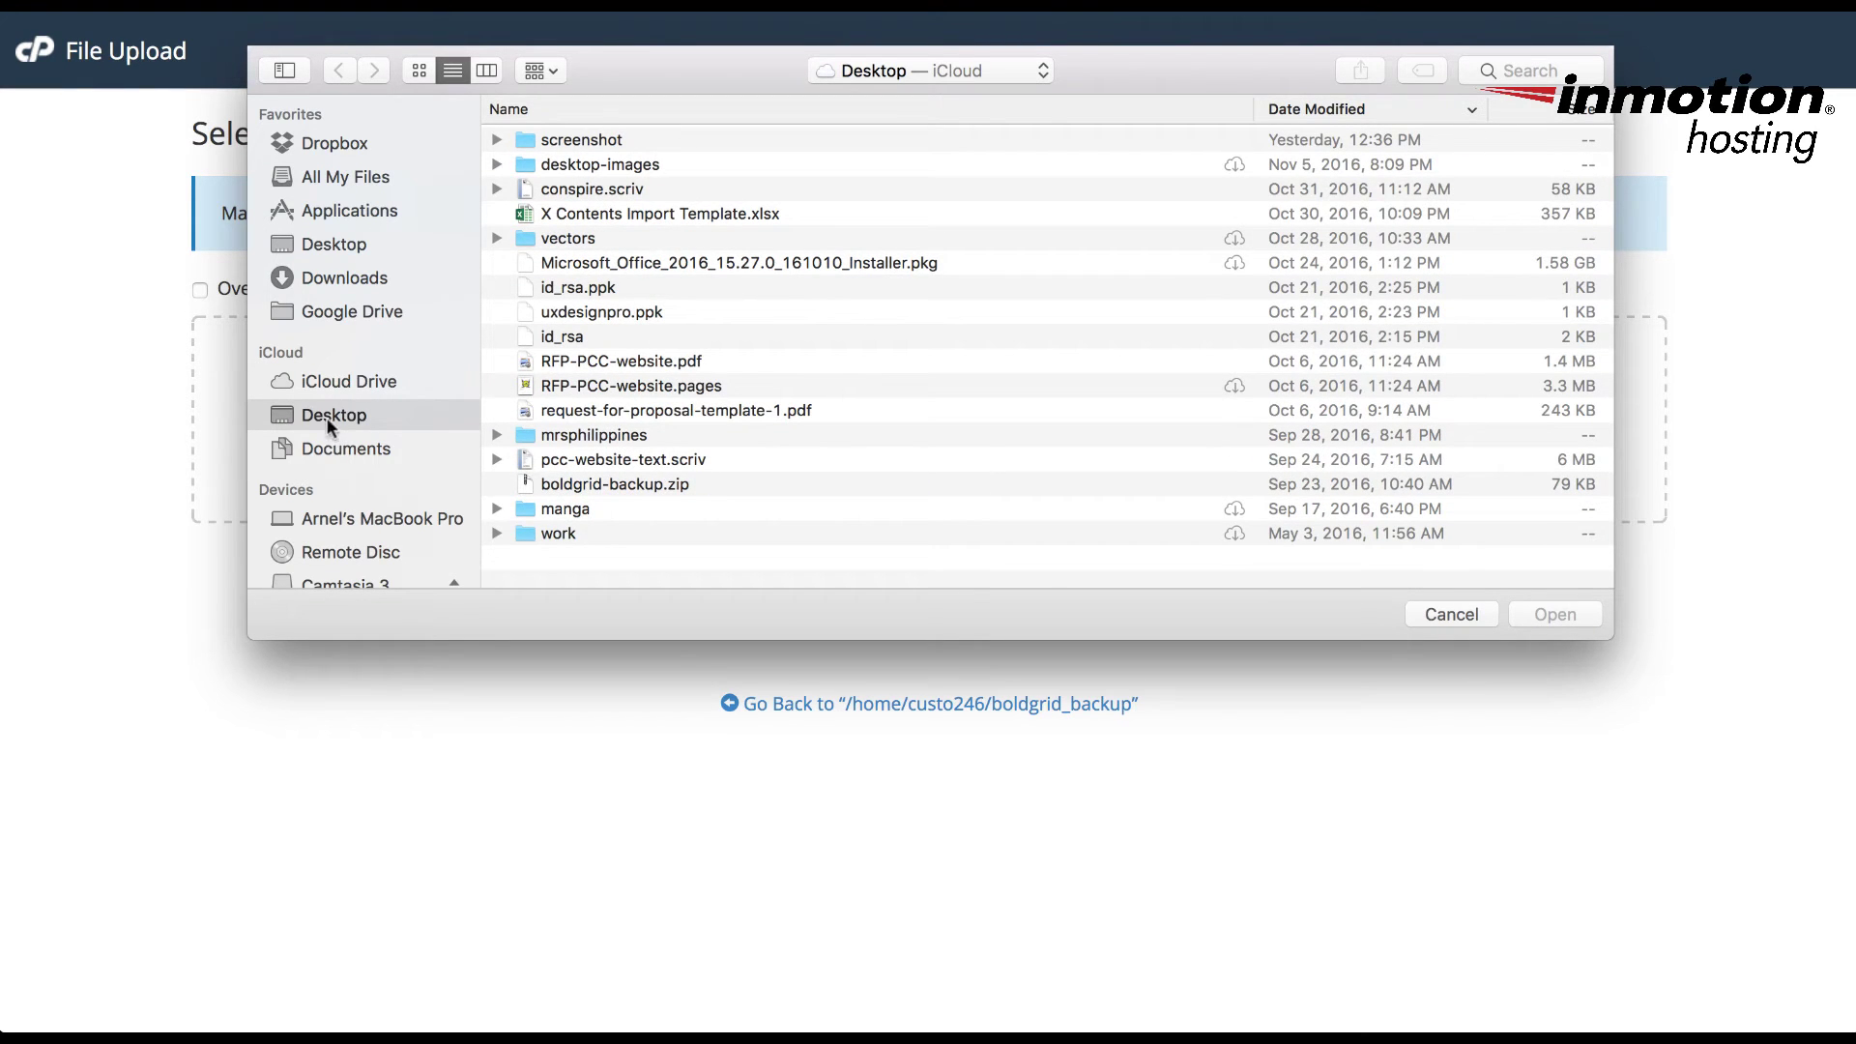
left_click(588, 491)
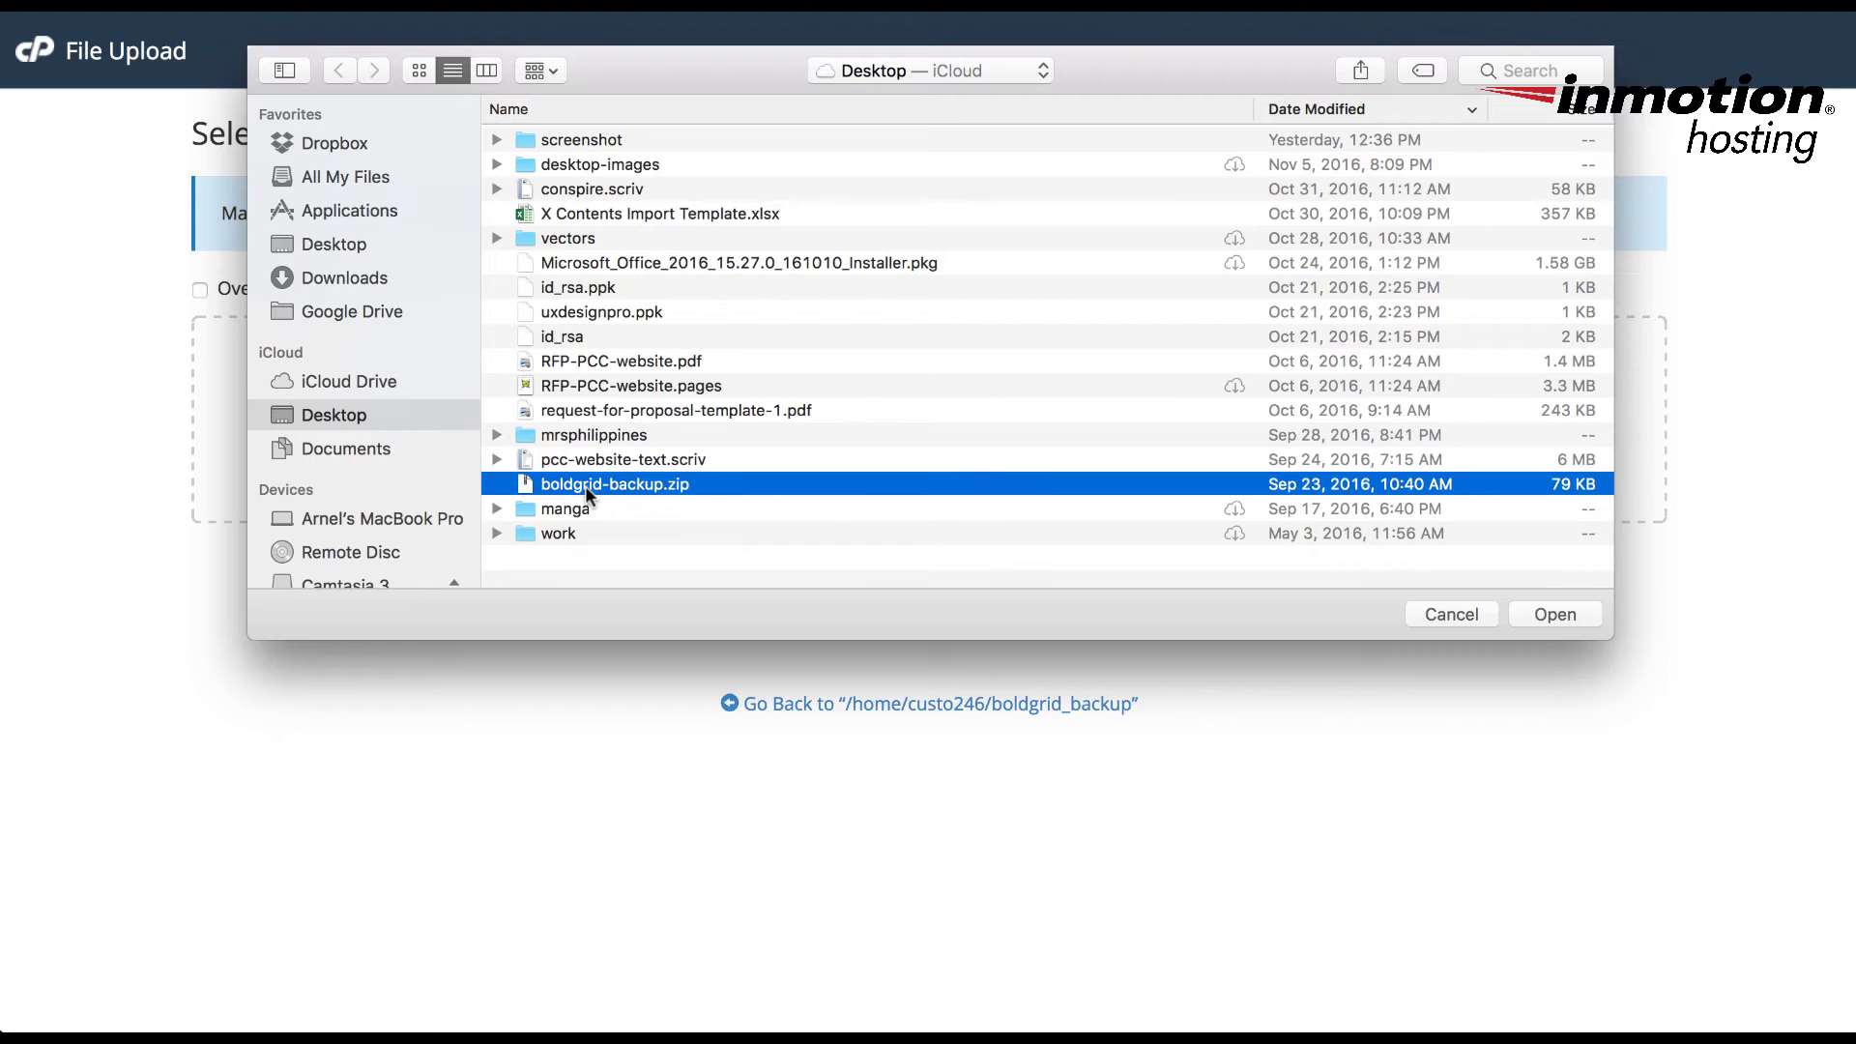
left_click(1560, 622)
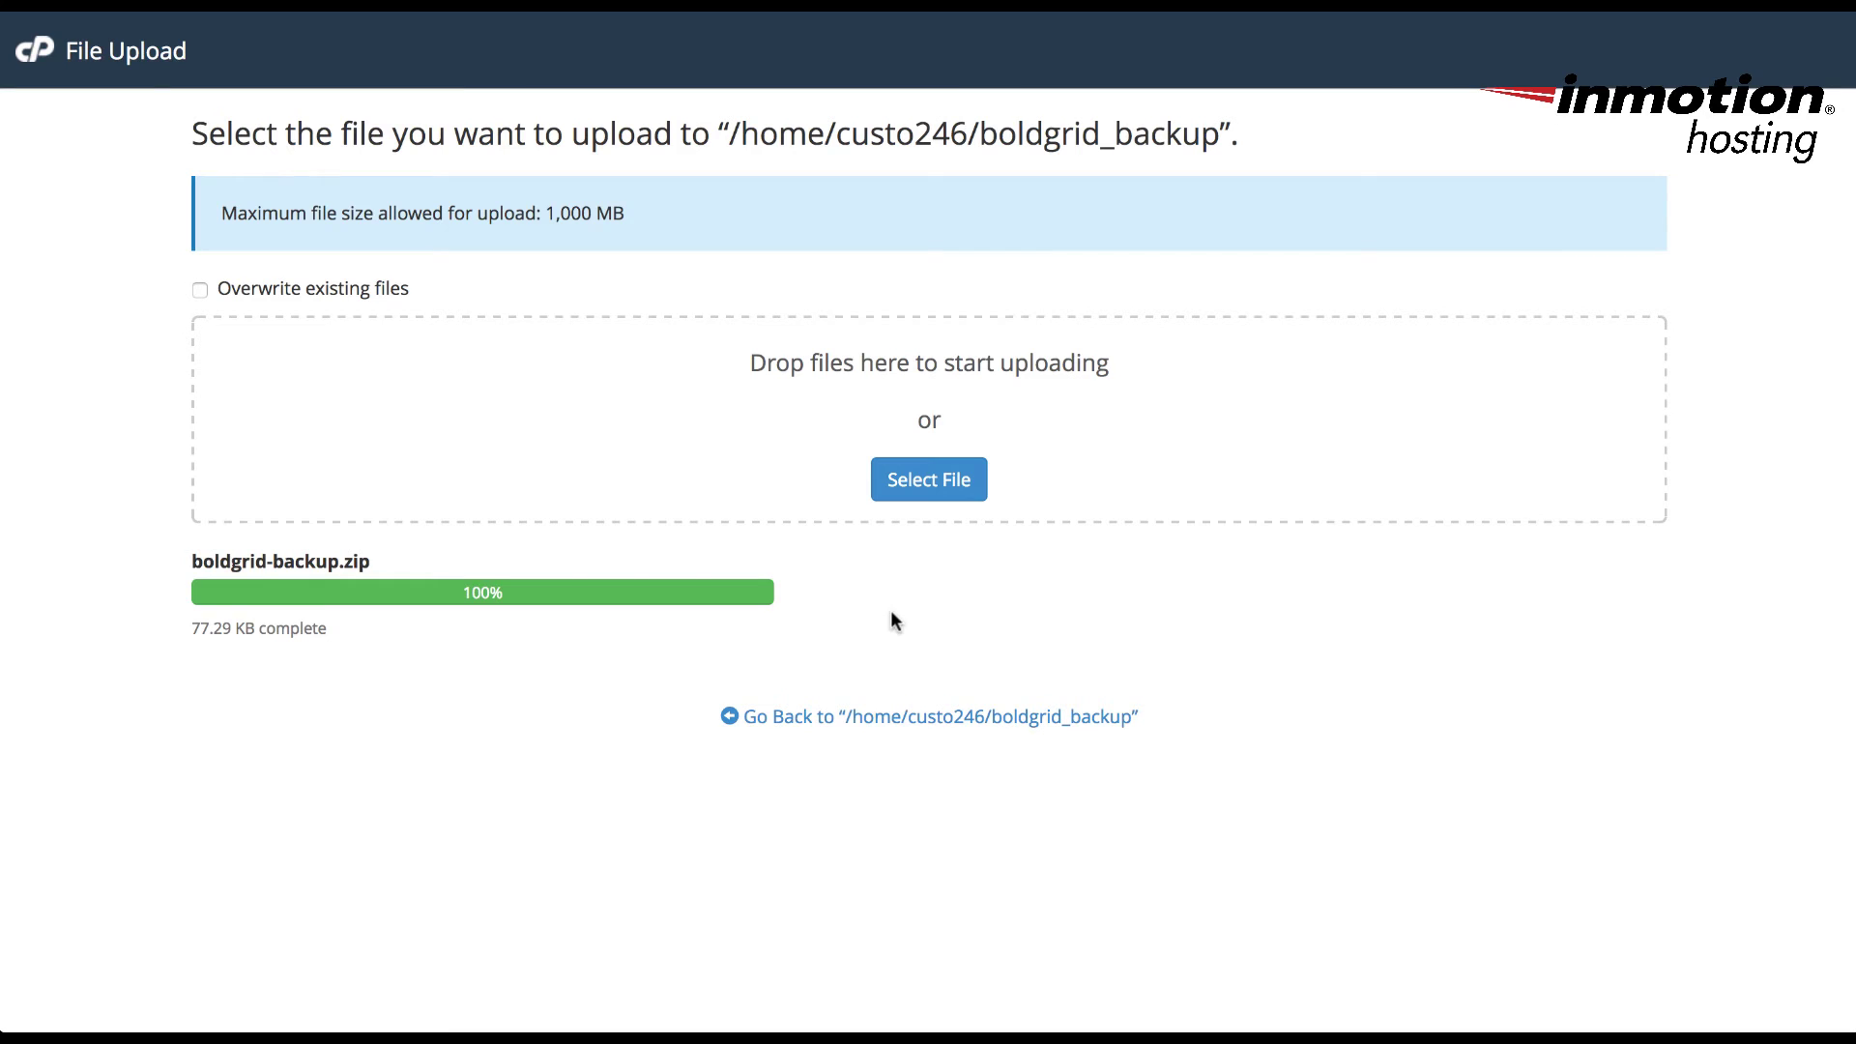
Return to the boldgrid_backup listing and select the uploaded boldgrid-backup.zip
left_click(878, 715)
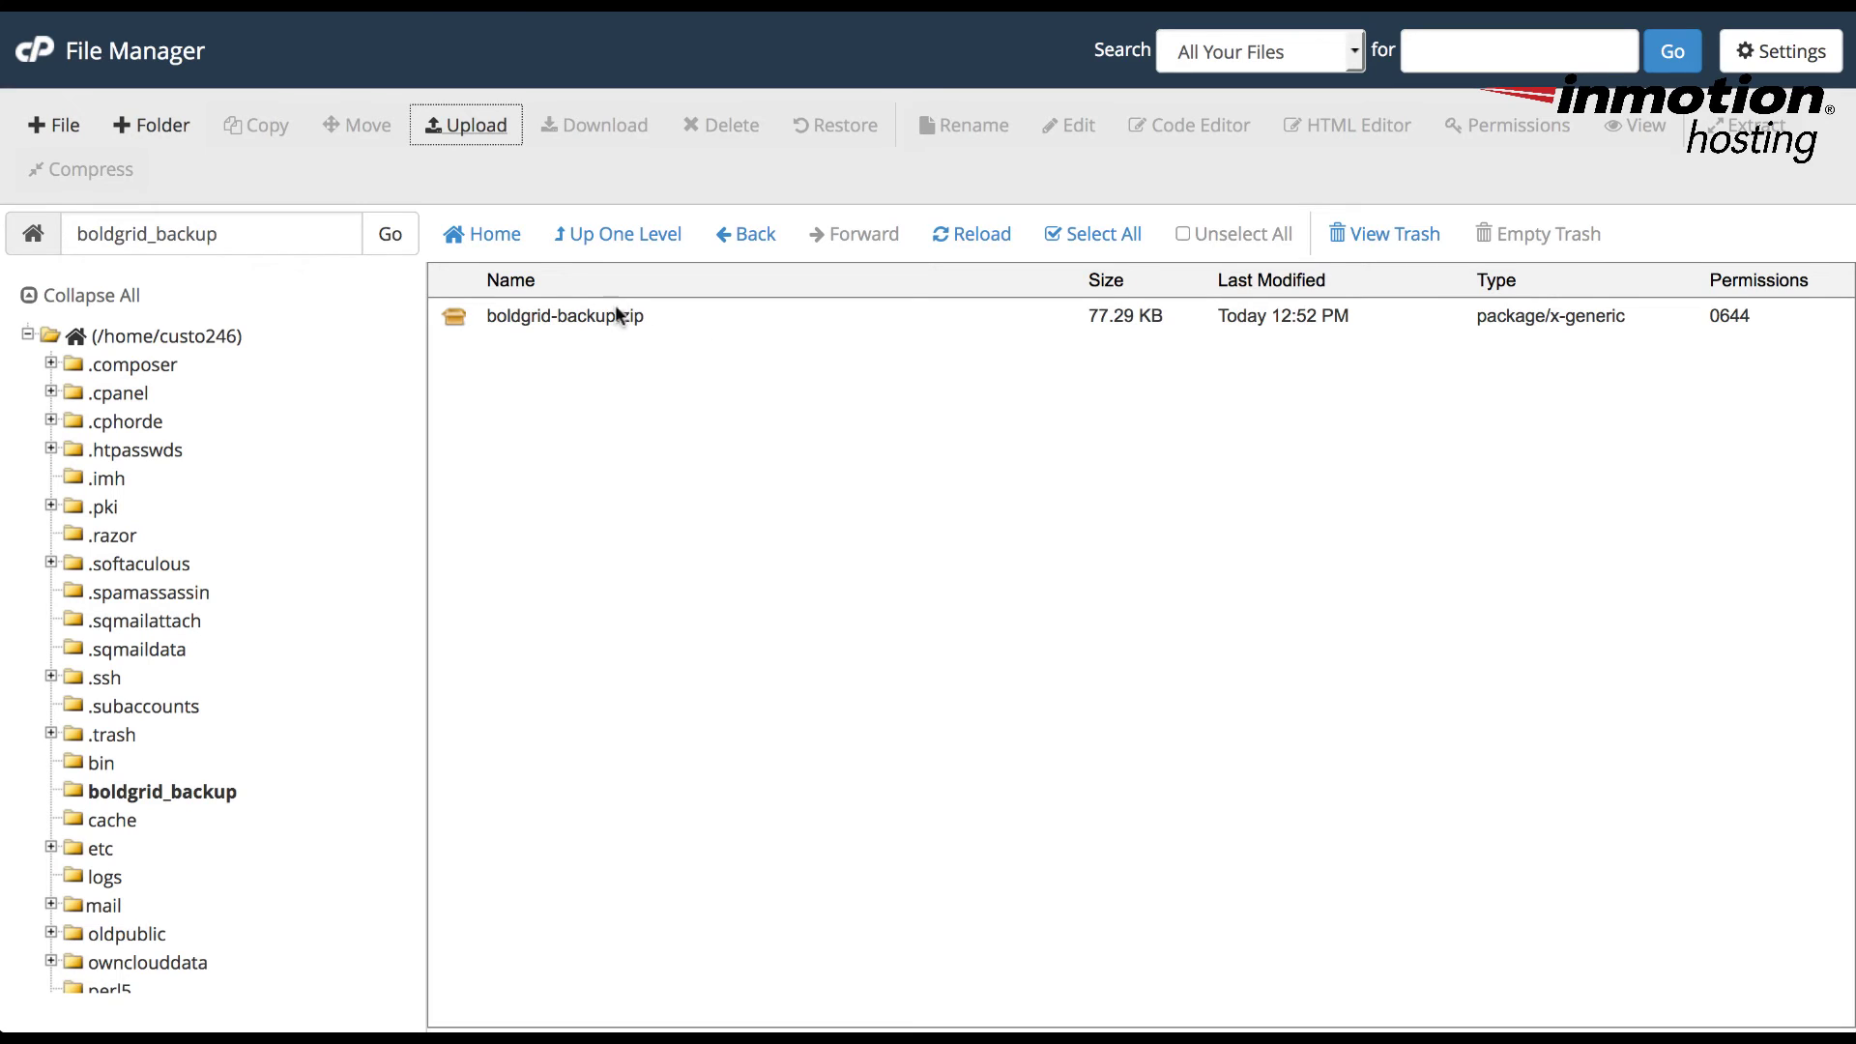
left_click(590, 314)
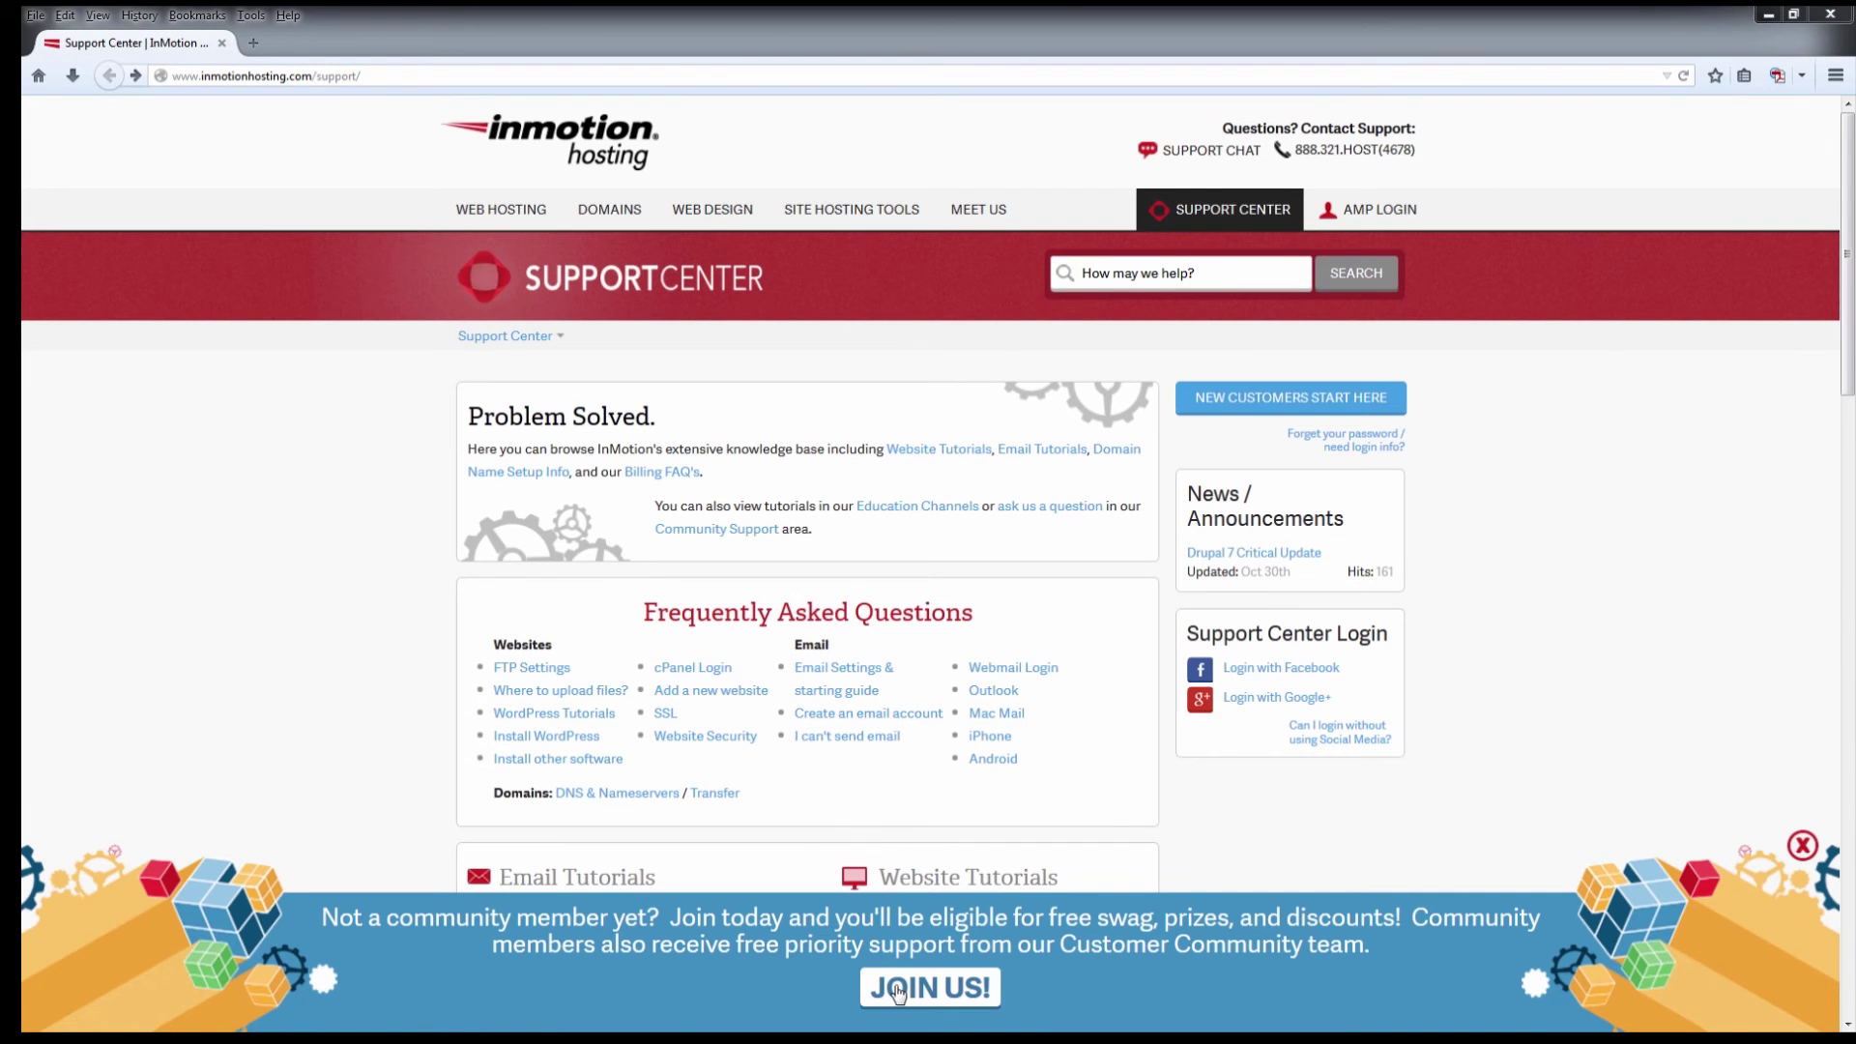
Open the Support Center's Join the Community page
left_click(898, 995)
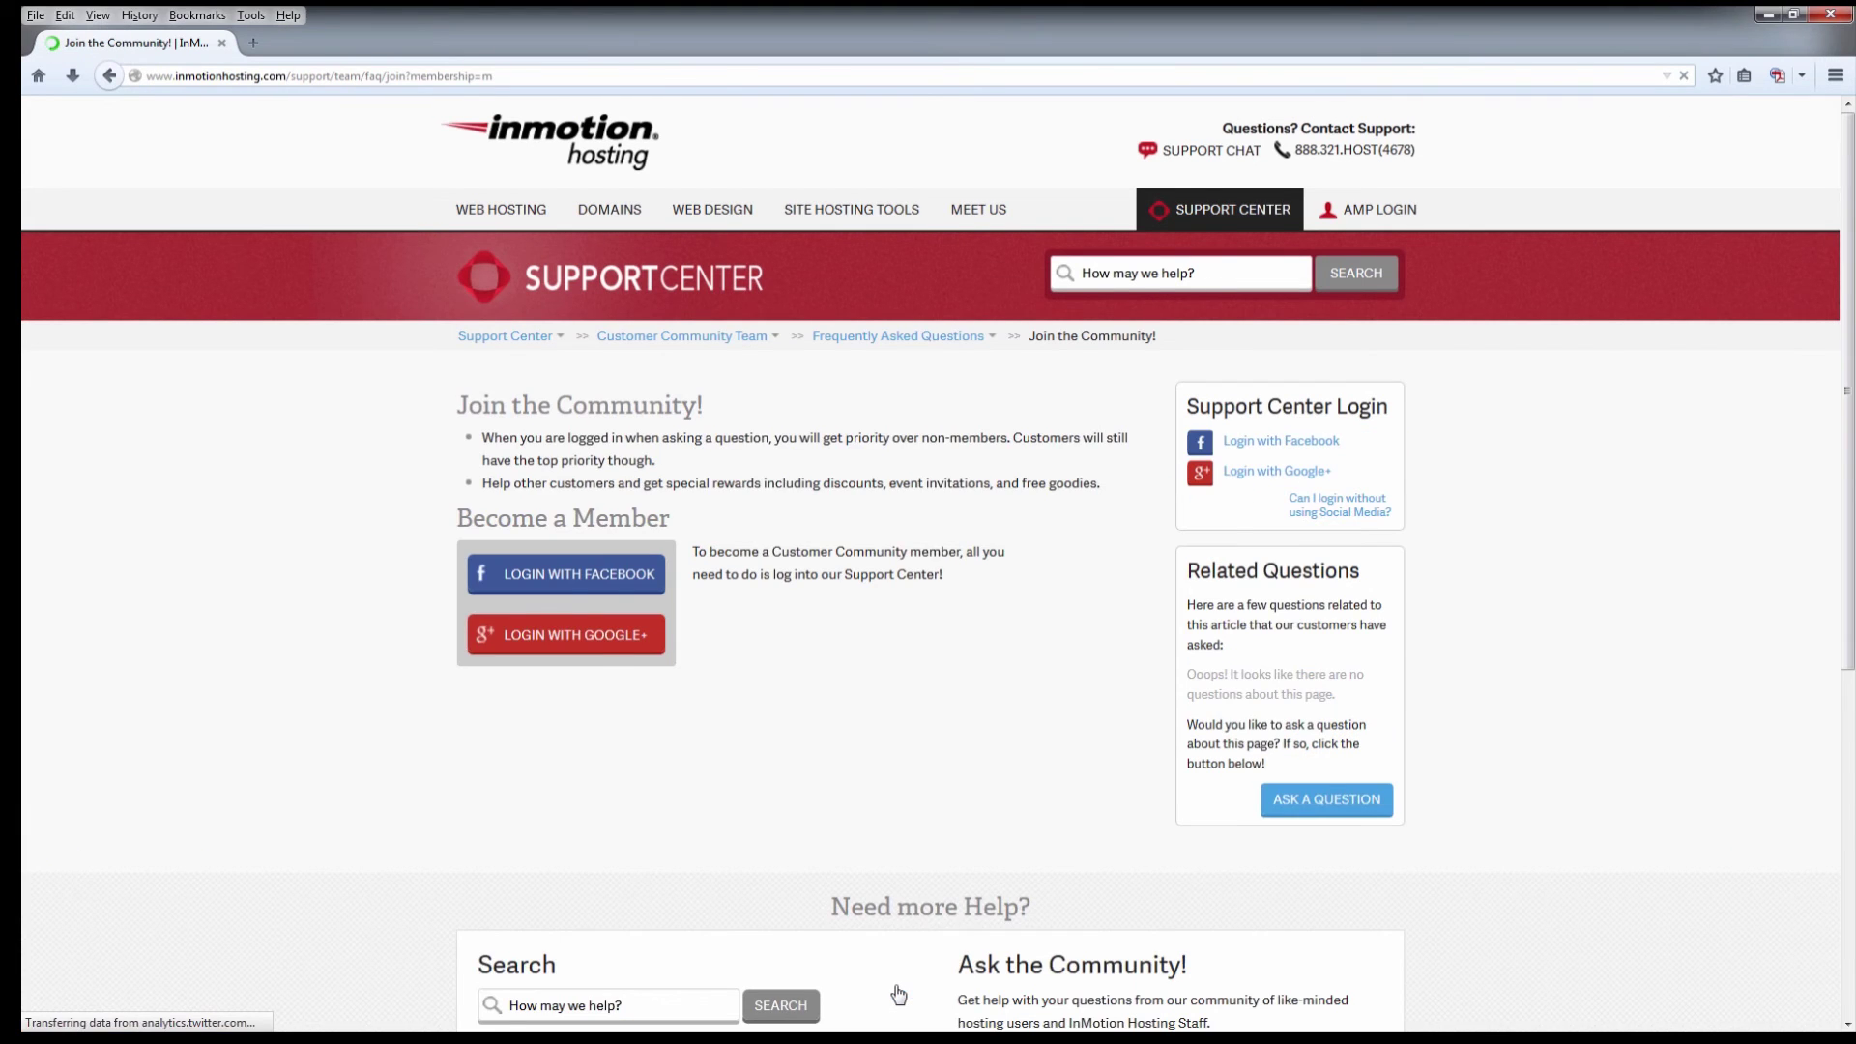